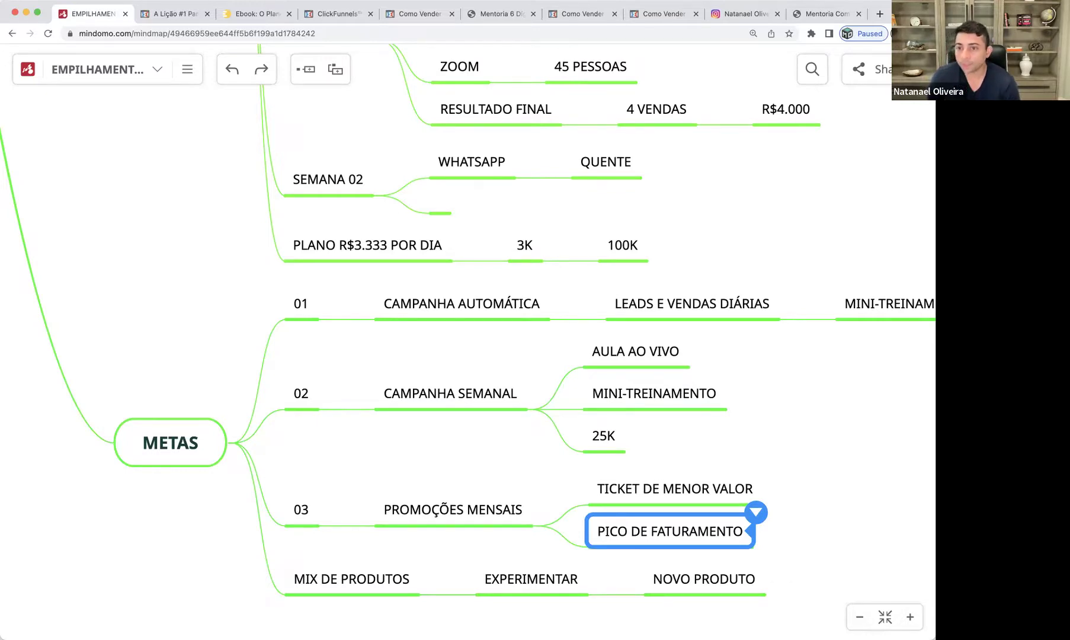
# Step: Check the Série Gratuita Convite step's overview in ClickFunnels and return to the Mindomo mind map
pyautogui.click(433, 14)
pyautogui.click(339, 13)
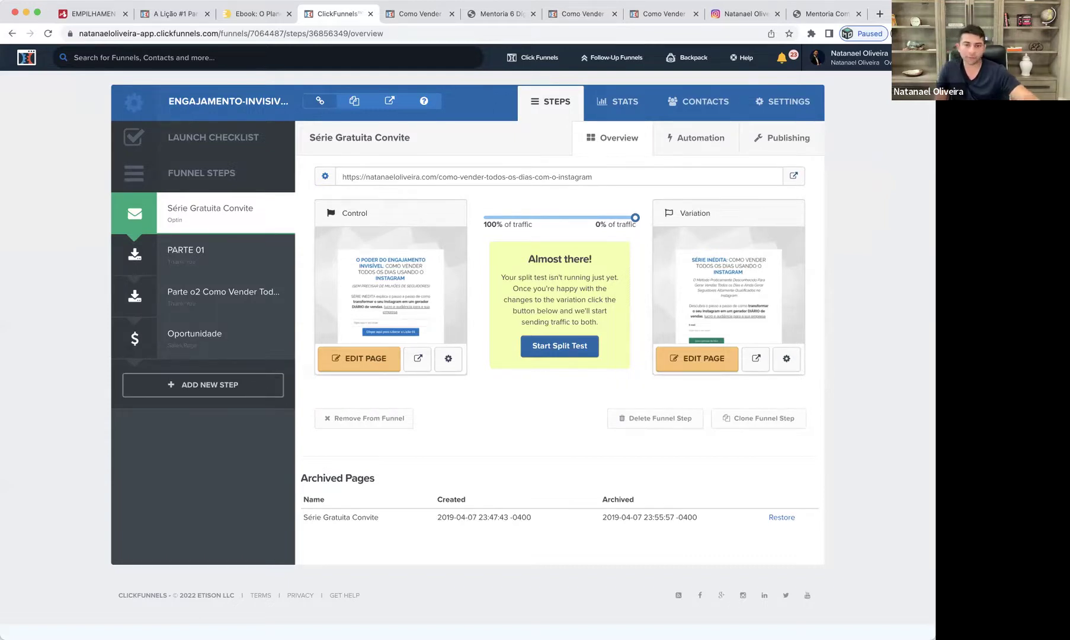
pyautogui.click(90, 13)
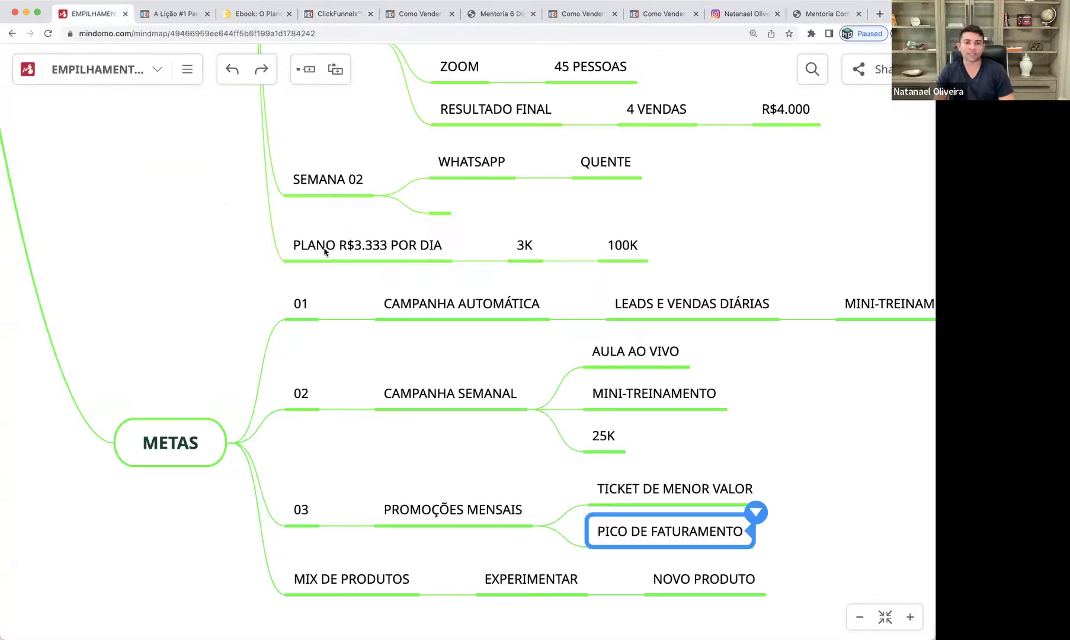
# Step: Examine the PÚBLICO and TRADICIONAL branches of the mind map, including the 90 DIAS and 2012/2013 subtopics
pyautogui.press('Right')
pyautogui.press('Up')
pyautogui.press('Up')
pyautogui.press('Up')
pyautogui.press('Up')
pyautogui.press('Up')
pyautogui.press('Up')
pyautogui.press('Up')
pyautogui.press('Up')
pyautogui.press('Up')
pyautogui.press('Up')
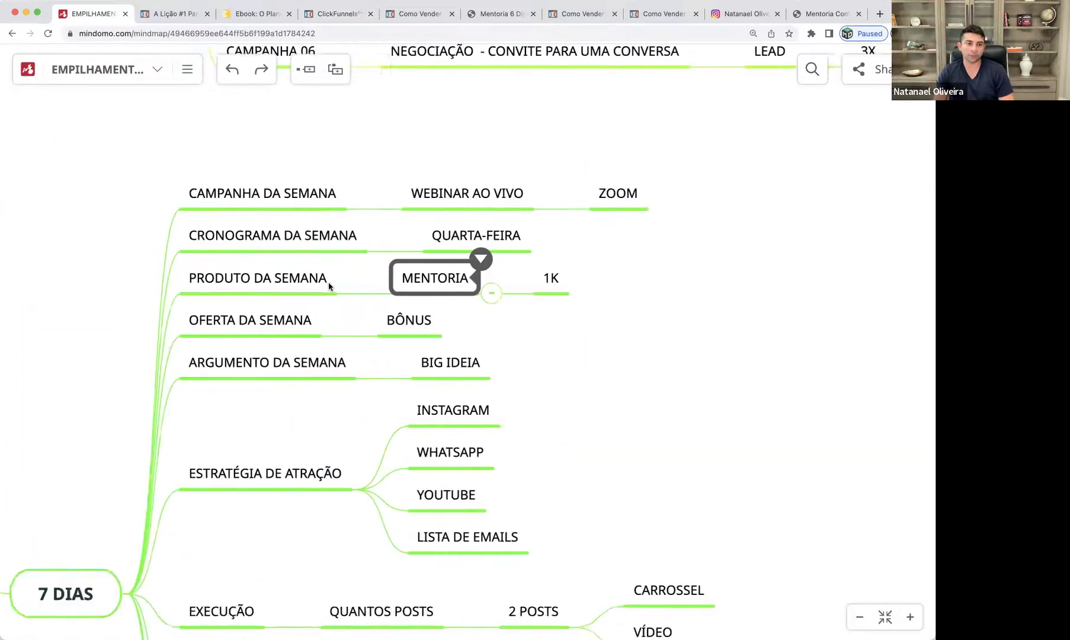
pyautogui.scroll(20, 329, 287)
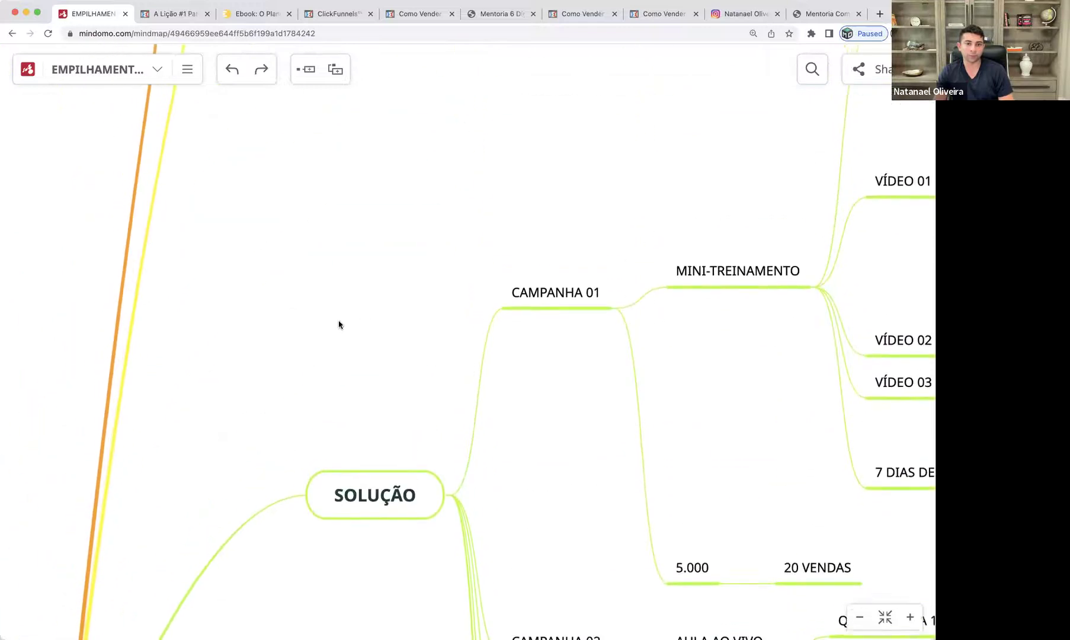
pyautogui.scroll(10, 339, 329)
pyautogui.hscroll(6, 339, 330)
pyautogui.scroll(-5, 339, 330)
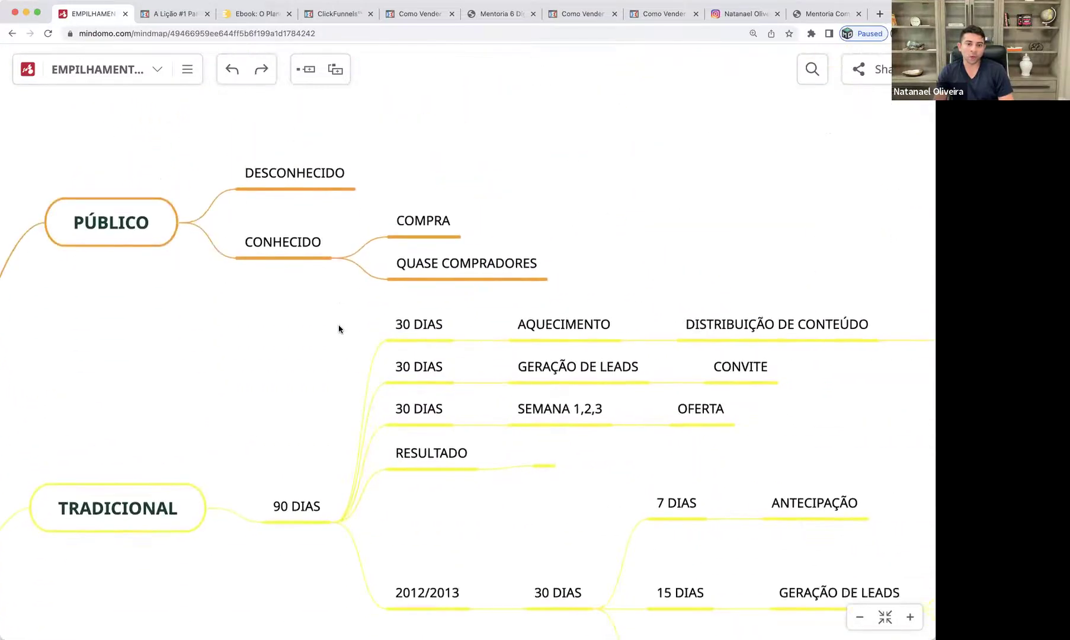
pyautogui.scroll(-1, 339, 330)
pyautogui.hscroll(10, 339, 330)
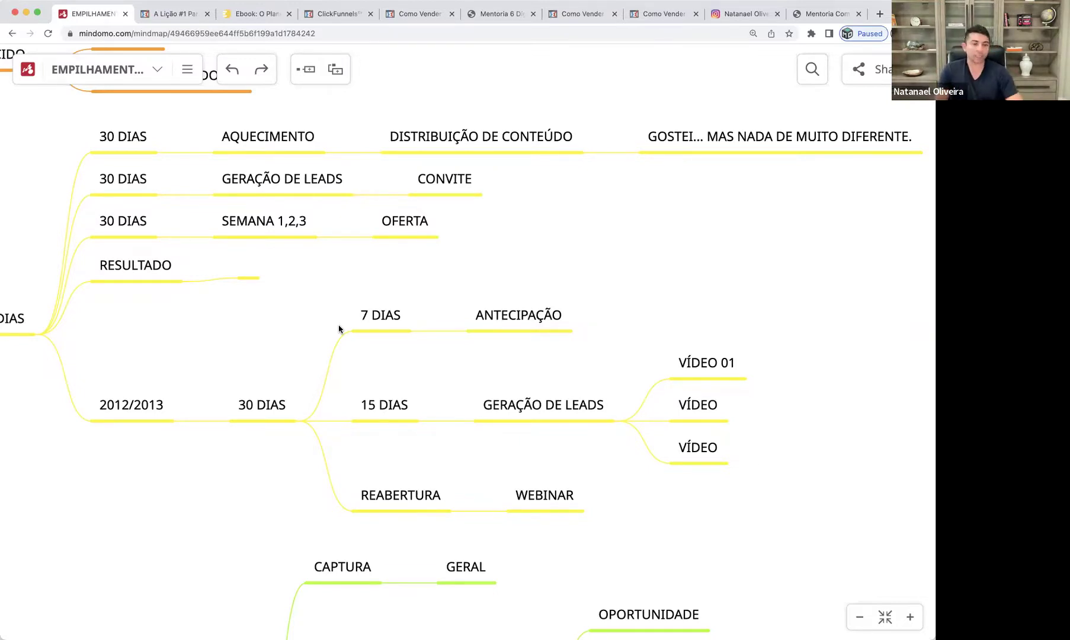
# Step: Examine the campaigns from CAMPANHA 01 to CAMPANHA 06 under the mind map's SOLUÇÃO branch
pyautogui.hscroll(-3, 162, 346)
pyautogui.hscroll(-3, 160, 344)
pyautogui.scroll(8, 160, 344)
pyautogui.hscroll(-9, 169, 322)
pyautogui.scroll(-10, 193, 351)
pyautogui.hscroll(5, 194, 353)
pyautogui.hscroll(10, 193, 352)
pyautogui.scroll(-10, 194, 352)
pyautogui.scroll(-2, 194, 352)
pyautogui.hscroll(-9, 188, 351)
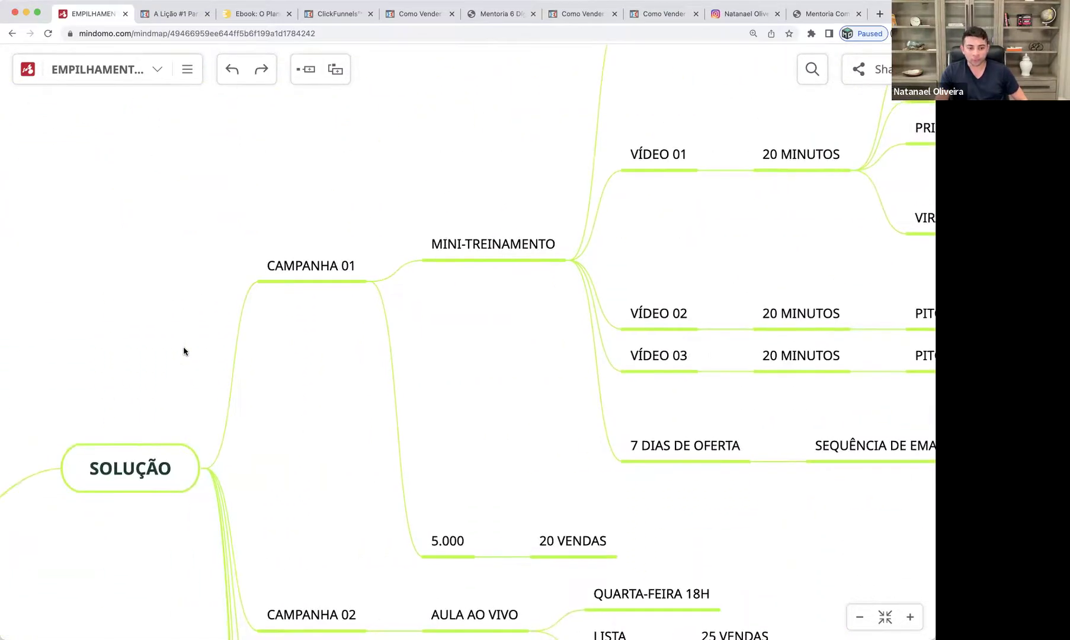
pyautogui.scroll(-10, 184, 352)
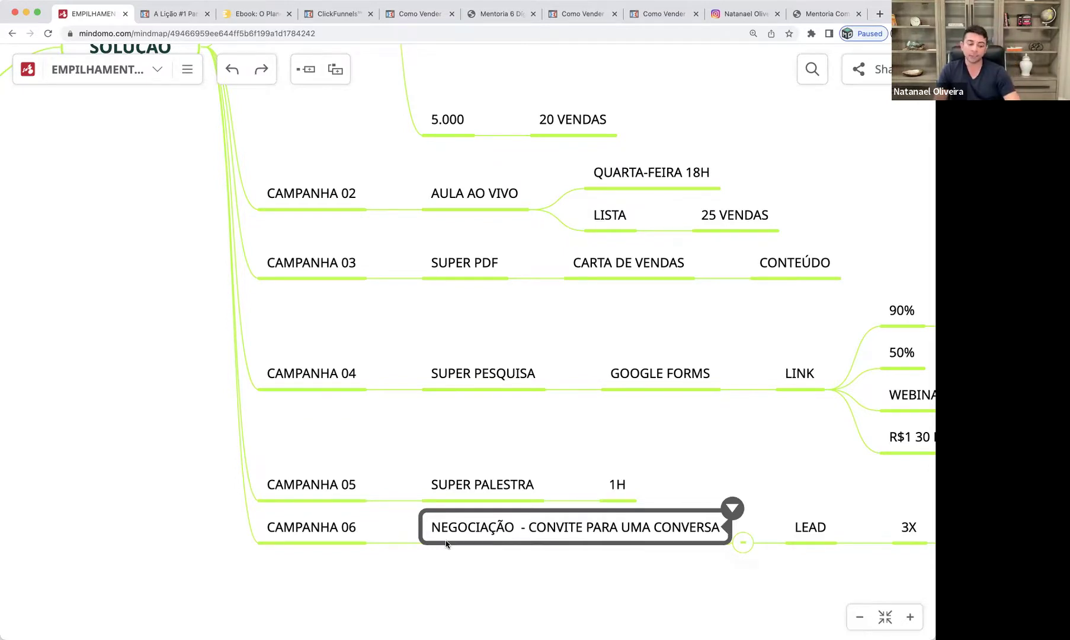
pyautogui.click(659, 478)
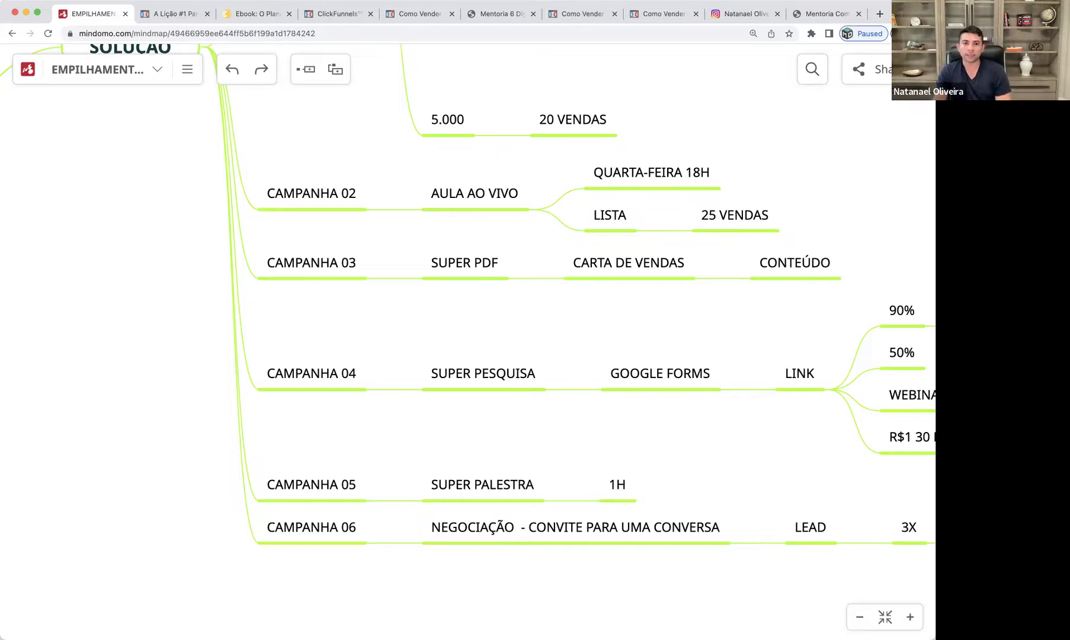
# Step: Switch to ClickFunnels, go to its dashboard, and close the last open browser page
pyautogui.click(329, 21)
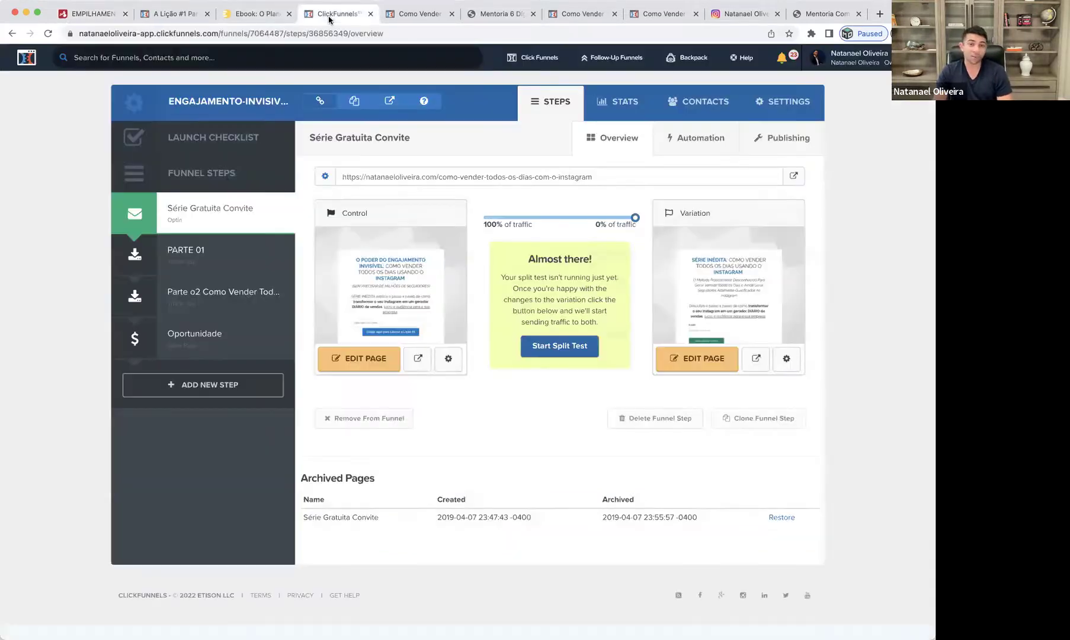
pyautogui.click(26, 59)
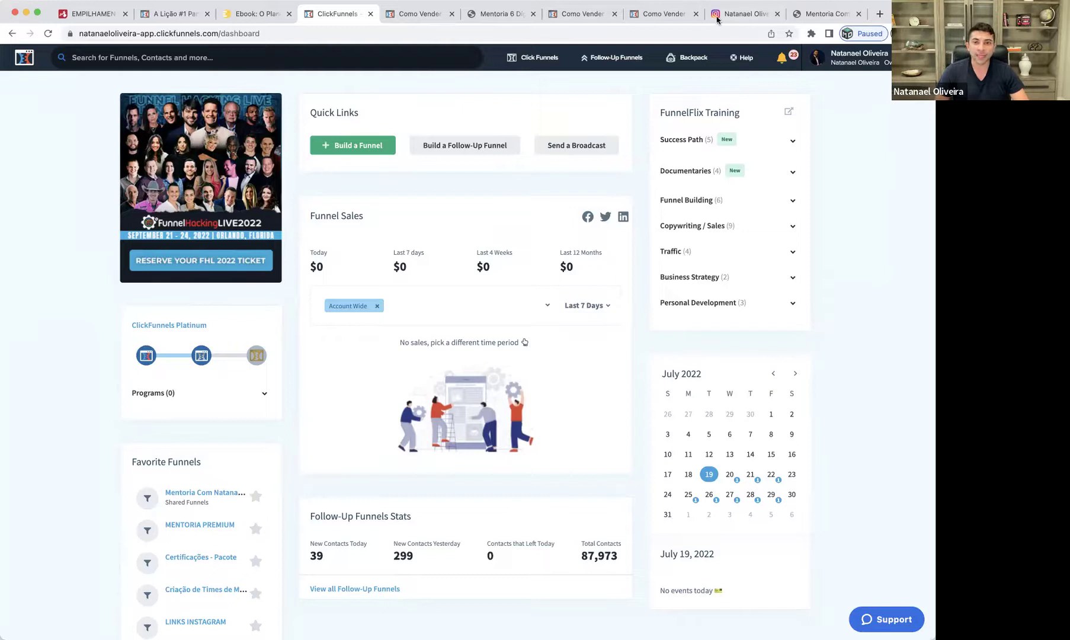
pyautogui.click(816, 13)
pyautogui.press('super+w')
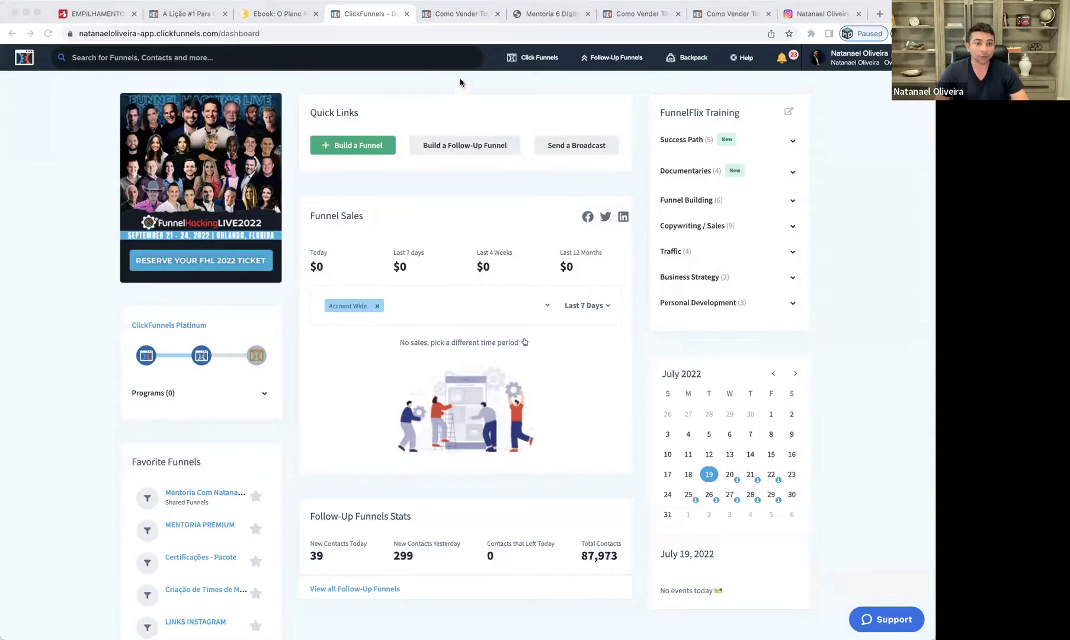
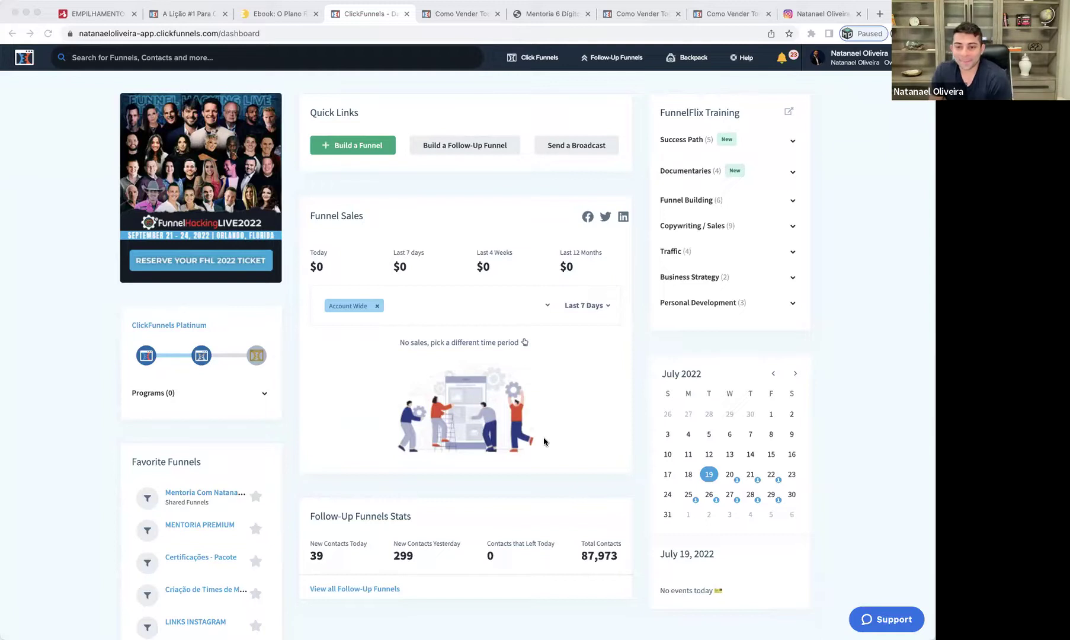
# Step: View the "O Poder do Engajamento Invisível" opt-in page and return to the CAMPANHA 01 part of the mind map
pyautogui.click(371, 10)
pyautogui.click(455, 14)
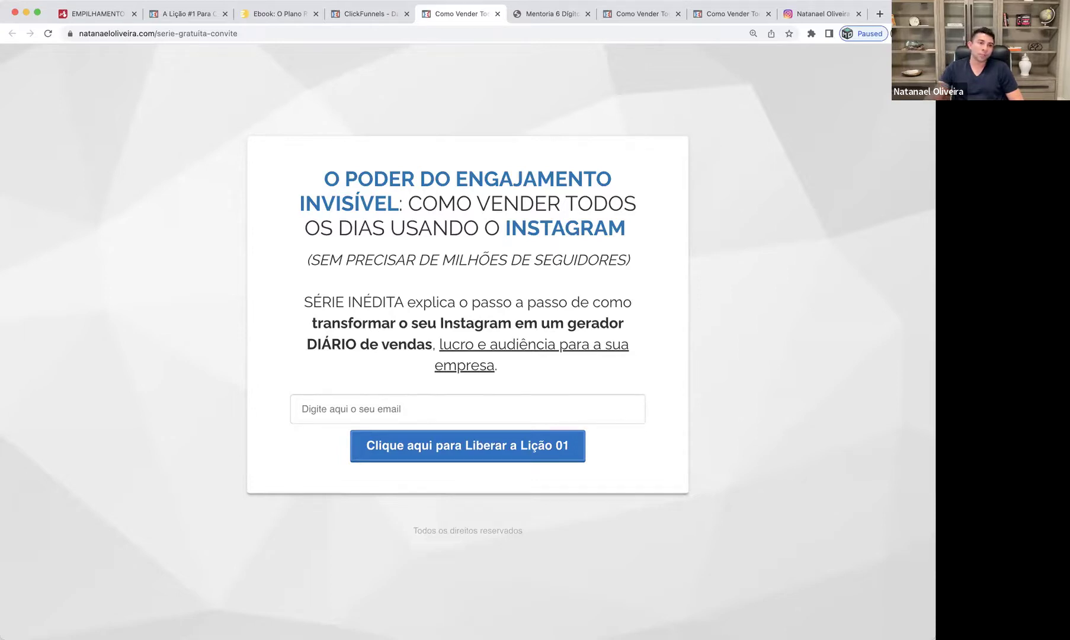
pyautogui.click(83, 15)
pyautogui.scroll(10, 122, 157)
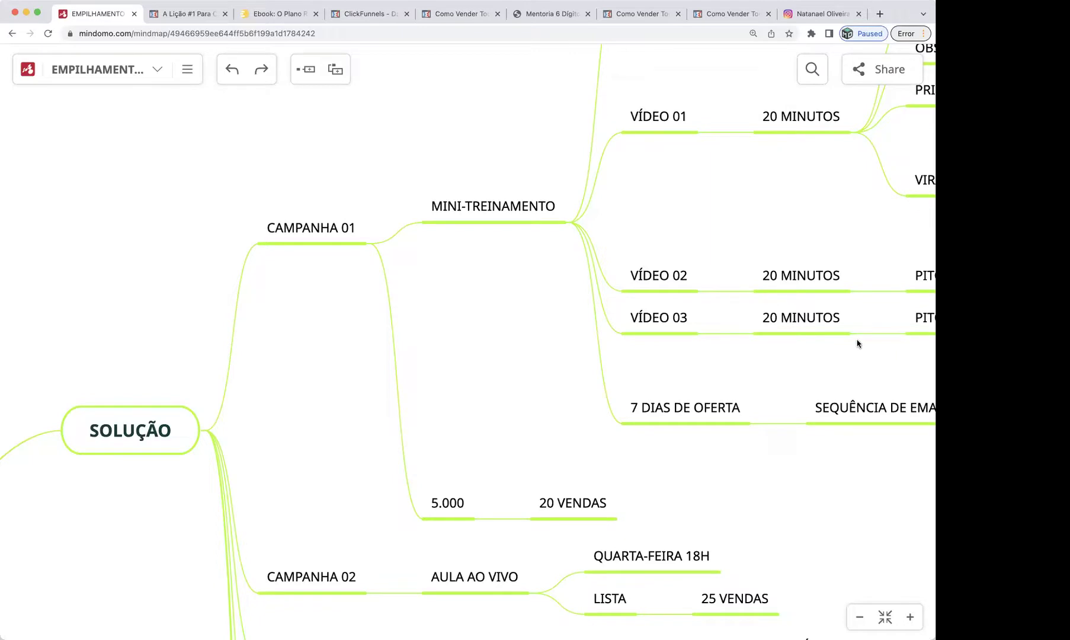
# Step: In ClickFunnels, open the fourth step of the newest mentorship funnel in the page editor
pyautogui.click(354, 15)
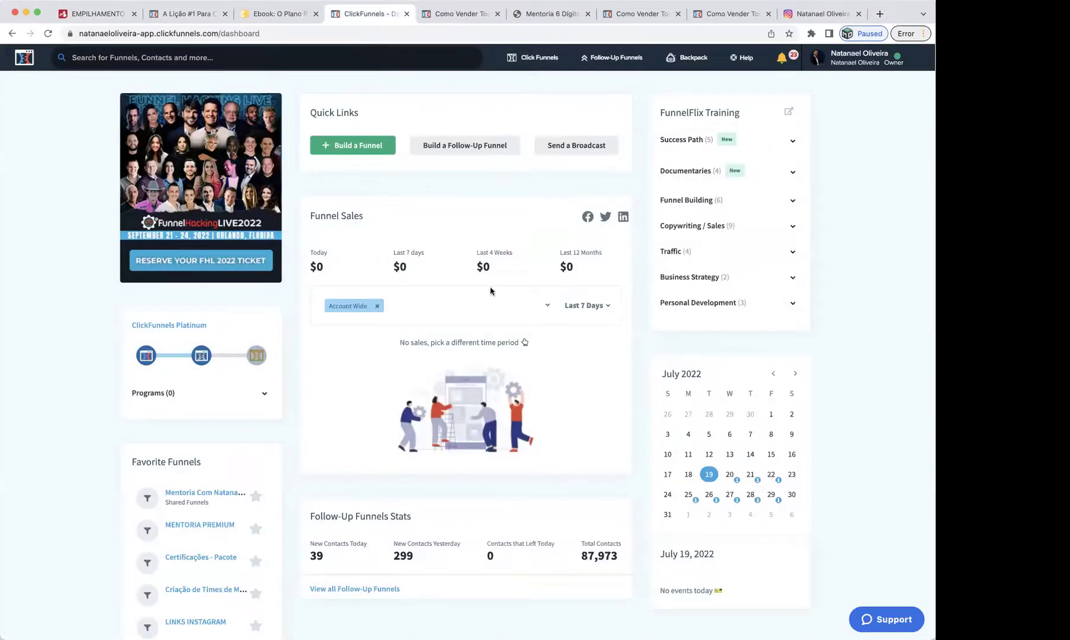
pyautogui.moveTo(530, 59)
pyautogui.click(531, 83)
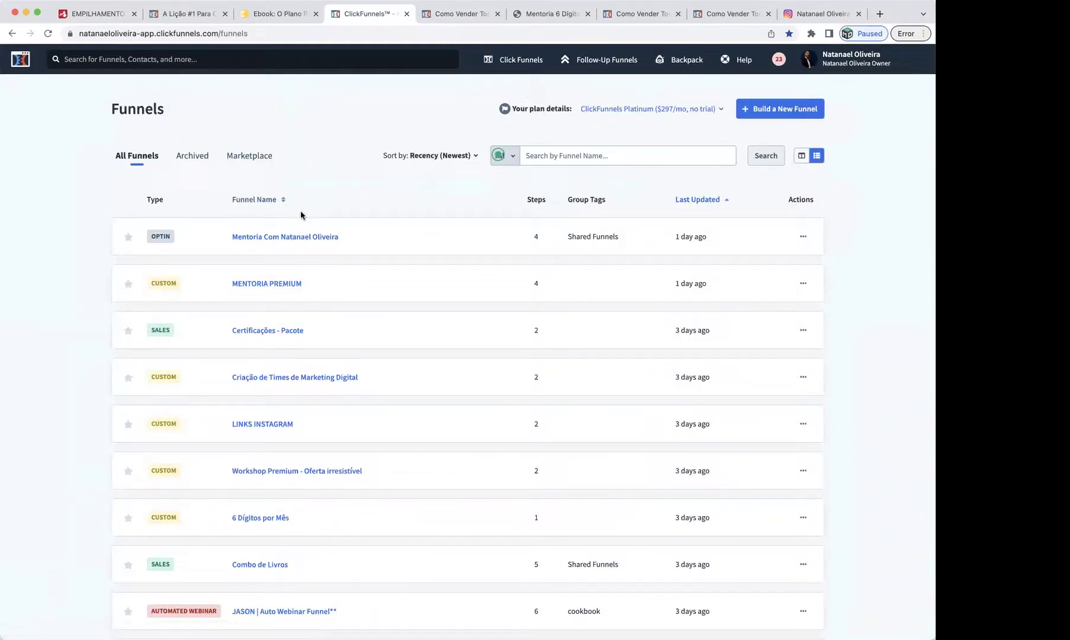
pyautogui.click(298, 242)
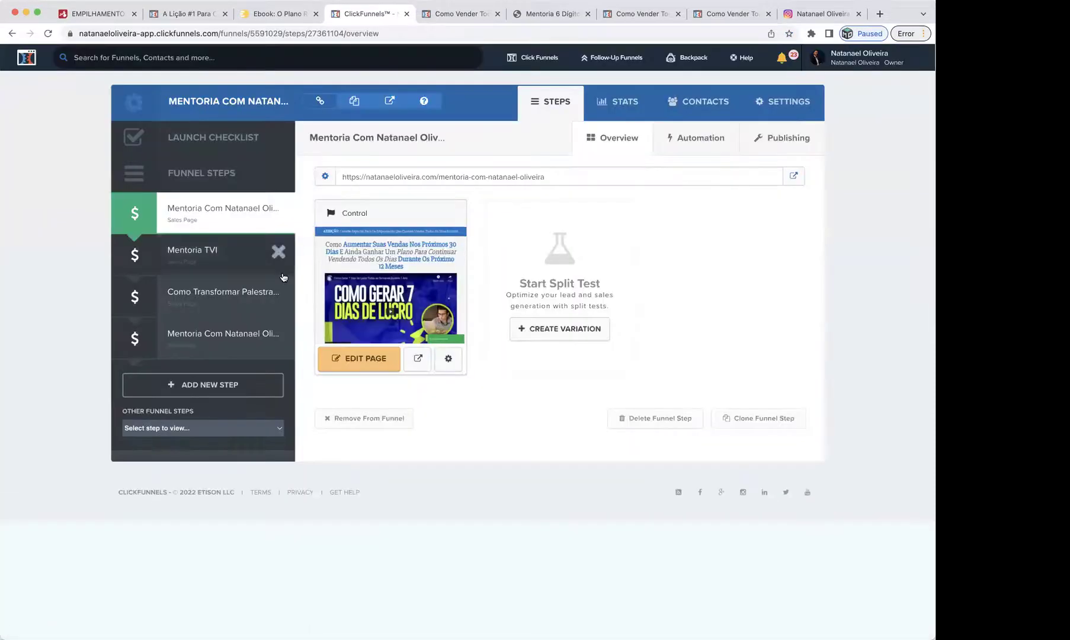
pyautogui.click(252, 341)
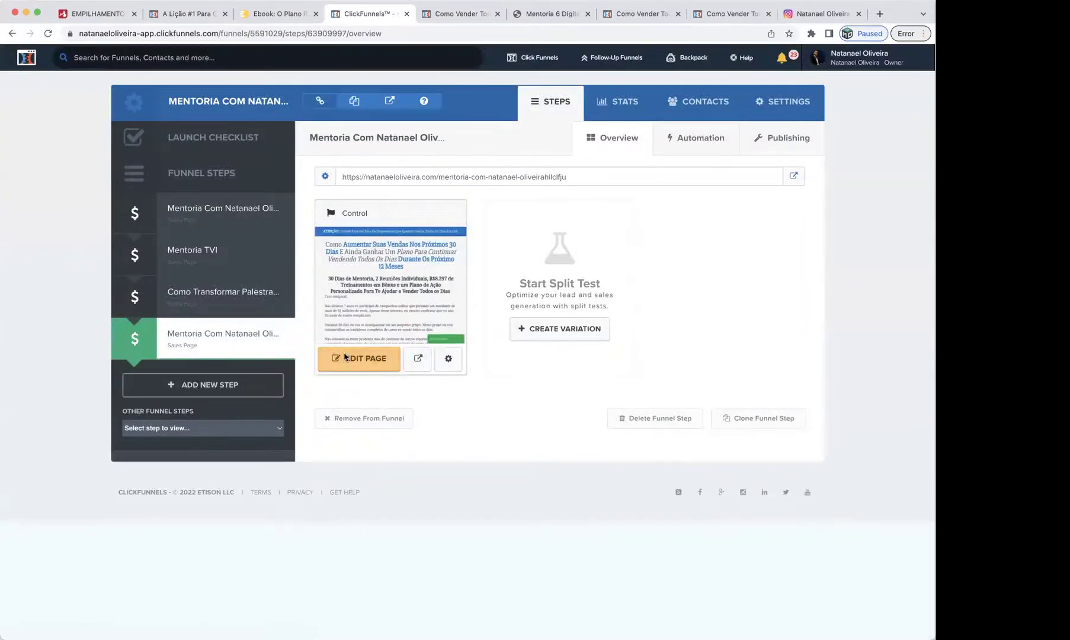
pyautogui.click(349, 361)
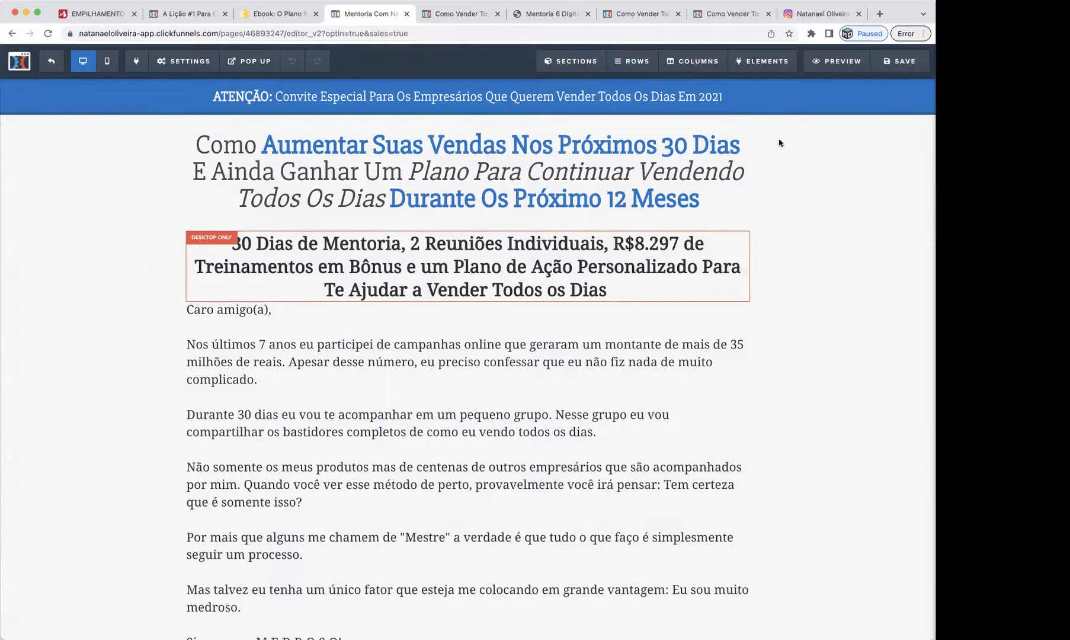
# Step: Below the sales letter's closing signature, add "Está esperando o que? A aula já acabou. Se ficou até aqui, é porque vai comprar. :)"
pyautogui.scroll(-15, 505, 287)
pyautogui.scroll(-20, 505, 286)
pyautogui.scroll(-12, 501, 288)
pyautogui.scroll(-15, 501, 288)
pyautogui.scroll(-8, 497, 292)
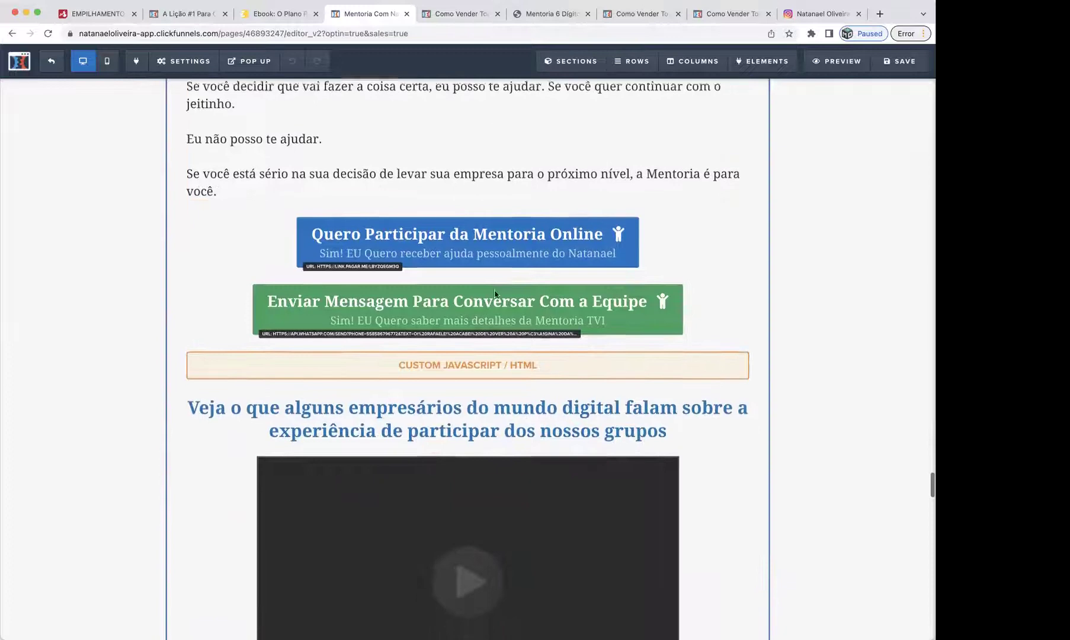
pyautogui.scroll(-15, 496, 293)
pyautogui.scroll(-15, 497, 294)
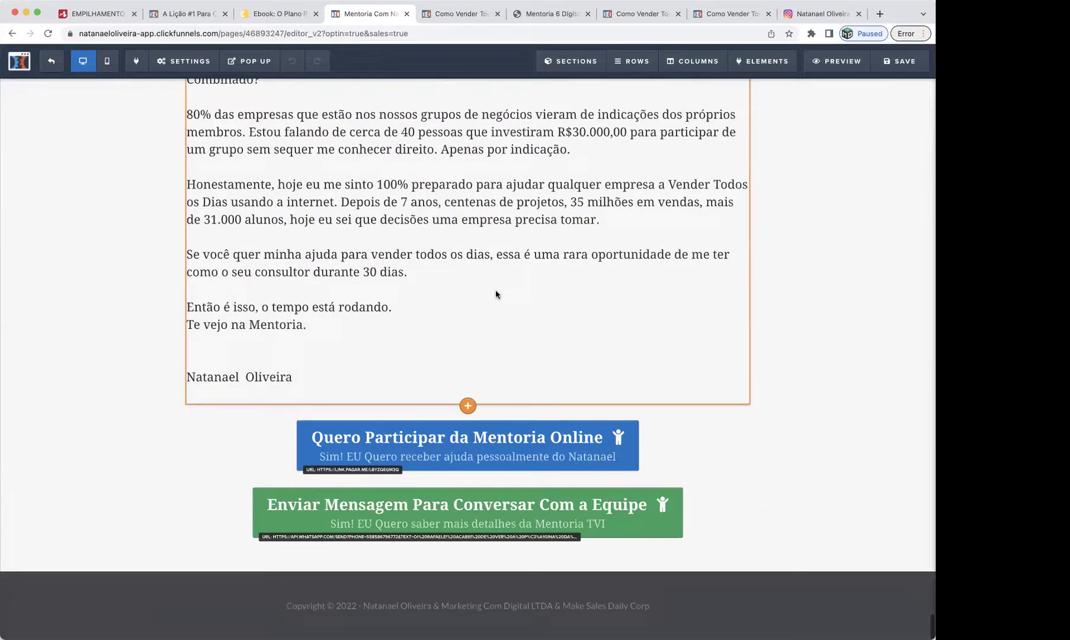
pyautogui.click(370, 375)
pyautogui.scroll(-10, 332, 410)
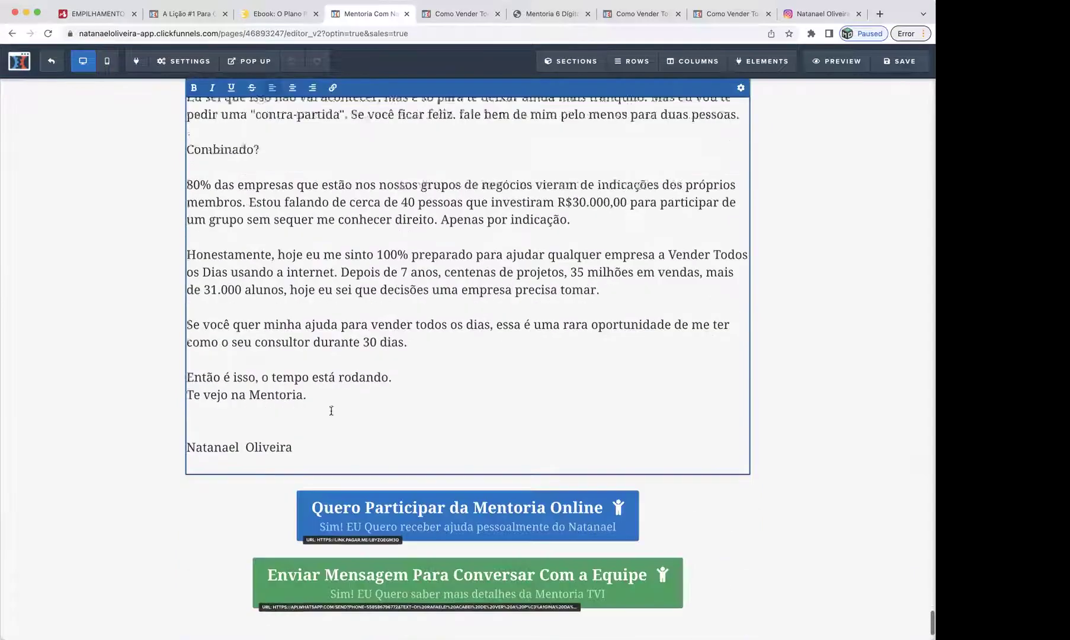
pyautogui.scroll(-3, 332, 411)
pyautogui.click(315, 382)
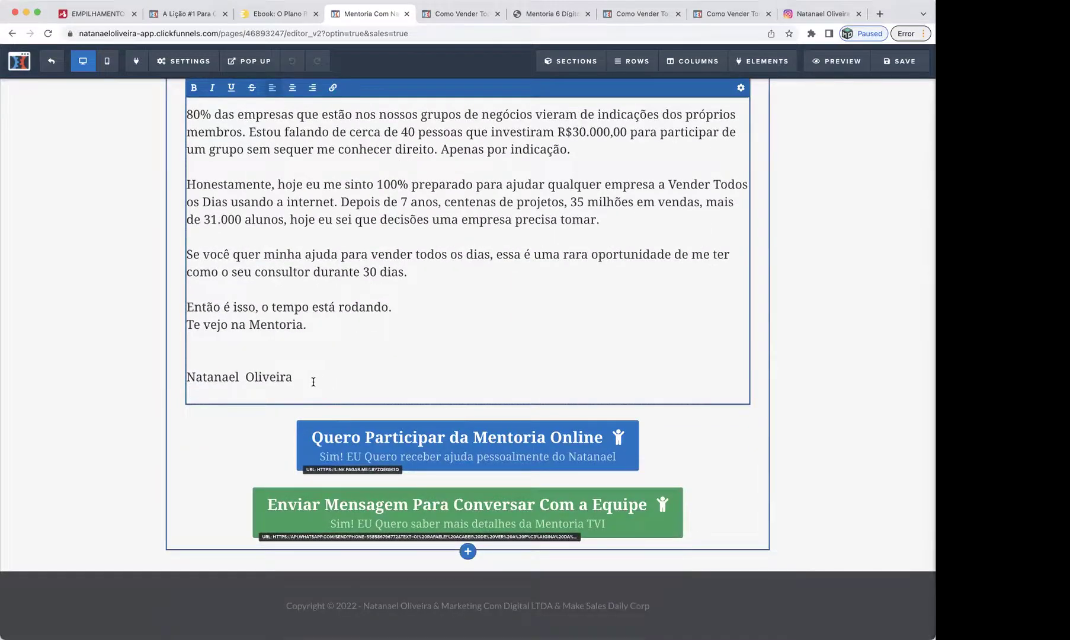
pyautogui.press('Return')
pyautogui.press('Return')
pyautogui.write('Está esperando')
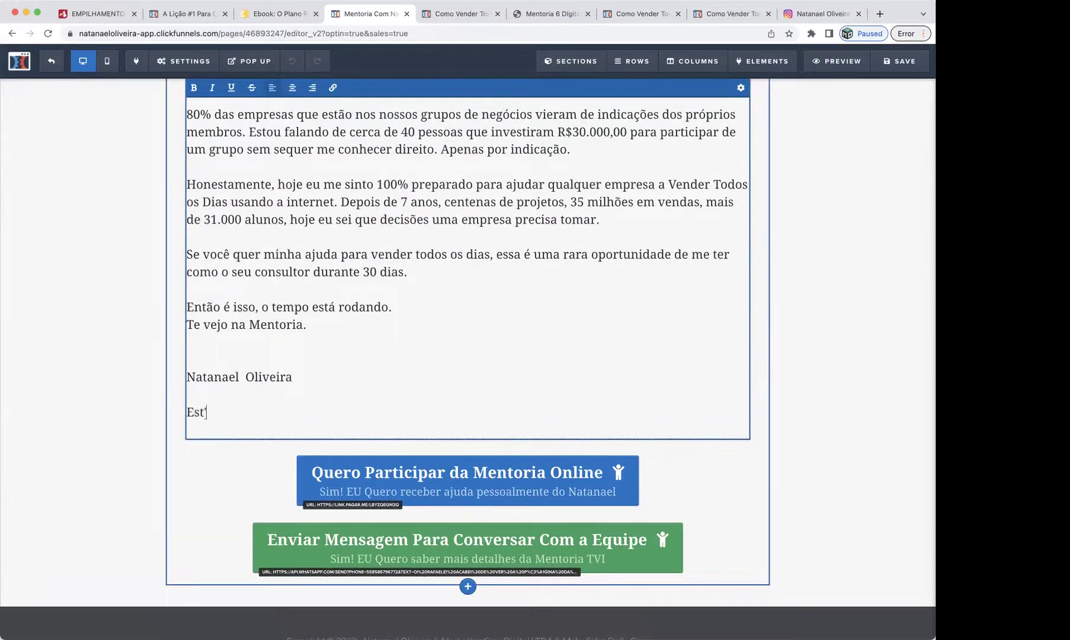
pyautogui.write(' o que? ')
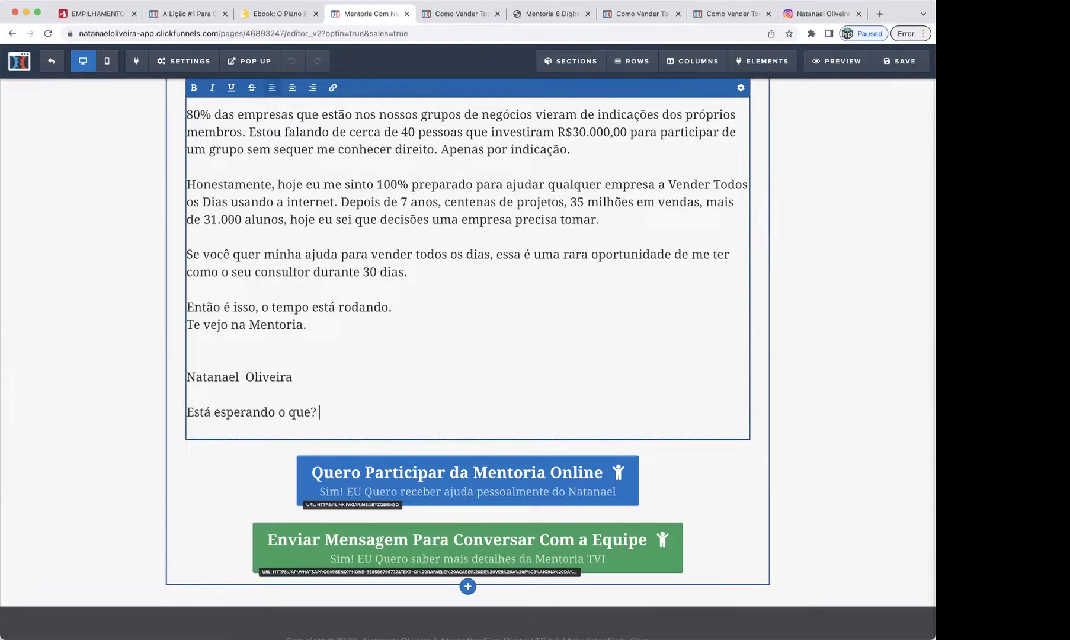
pyautogui.write('A aula já acabou')
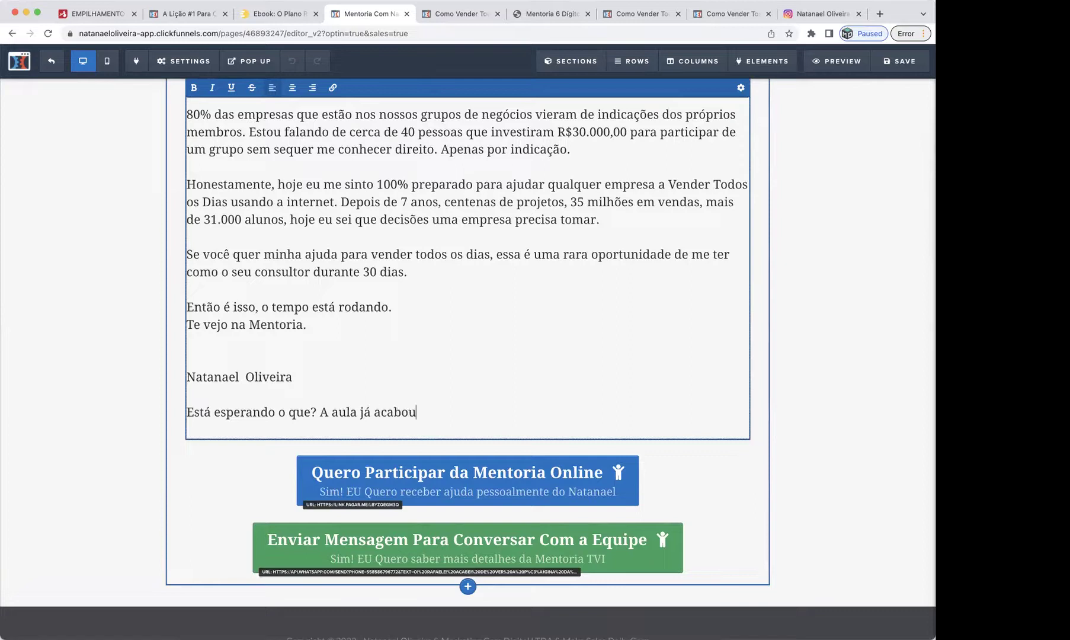
pyautogui.write('. Se ficou até aqui')
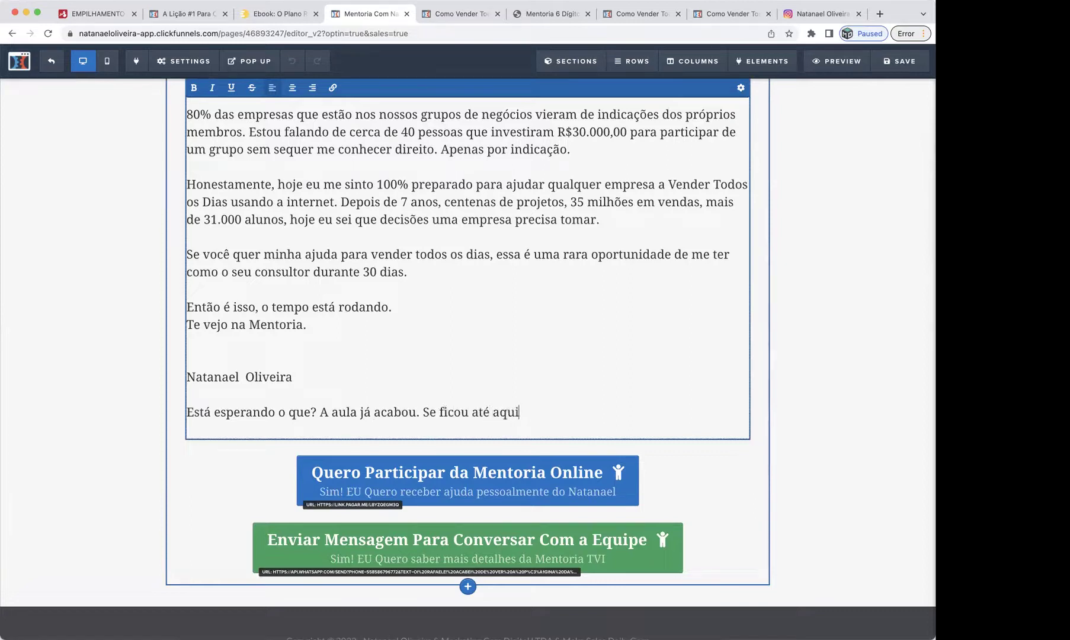
pyautogui.write(', é porque vai comprar. :)')
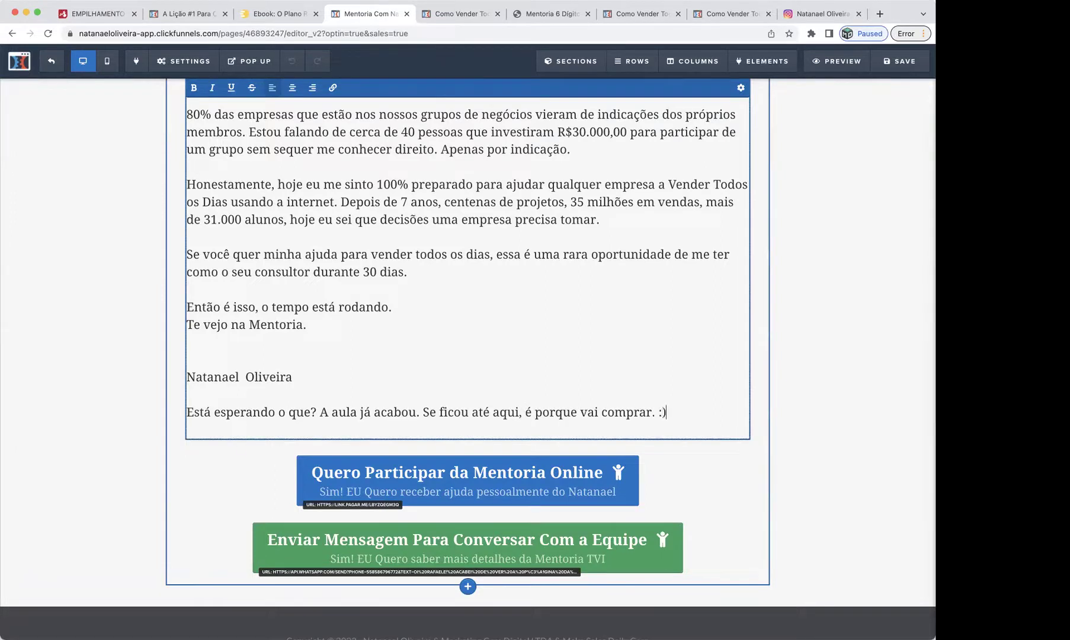
# Step: Make the newly added closing line below the signature bold
pyautogui.hotkey('shift', 'Up')
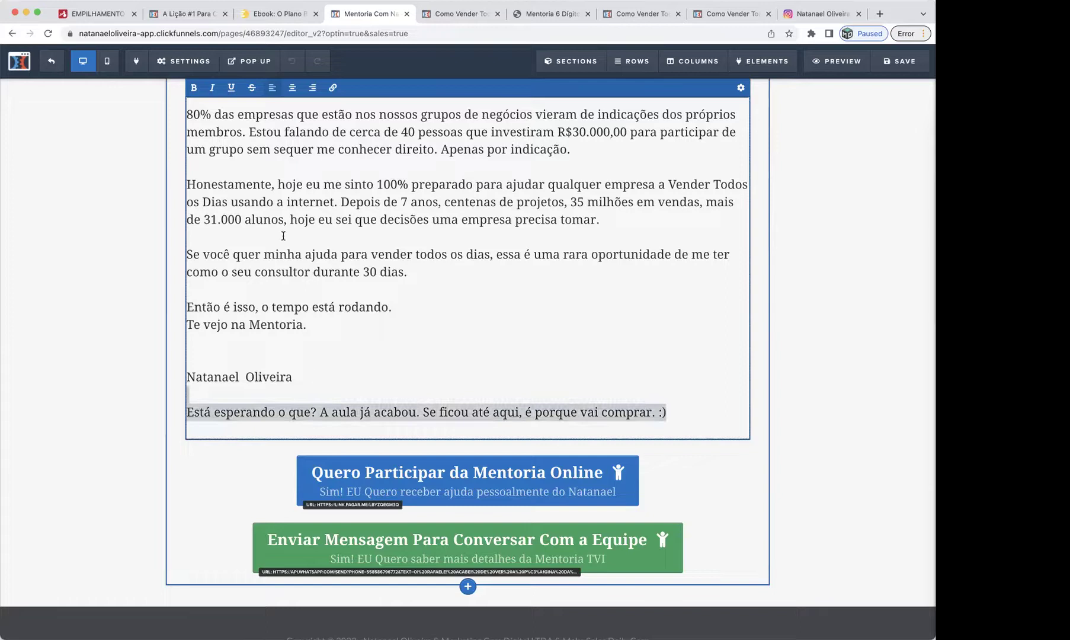
pyautogui.click(193, 89)
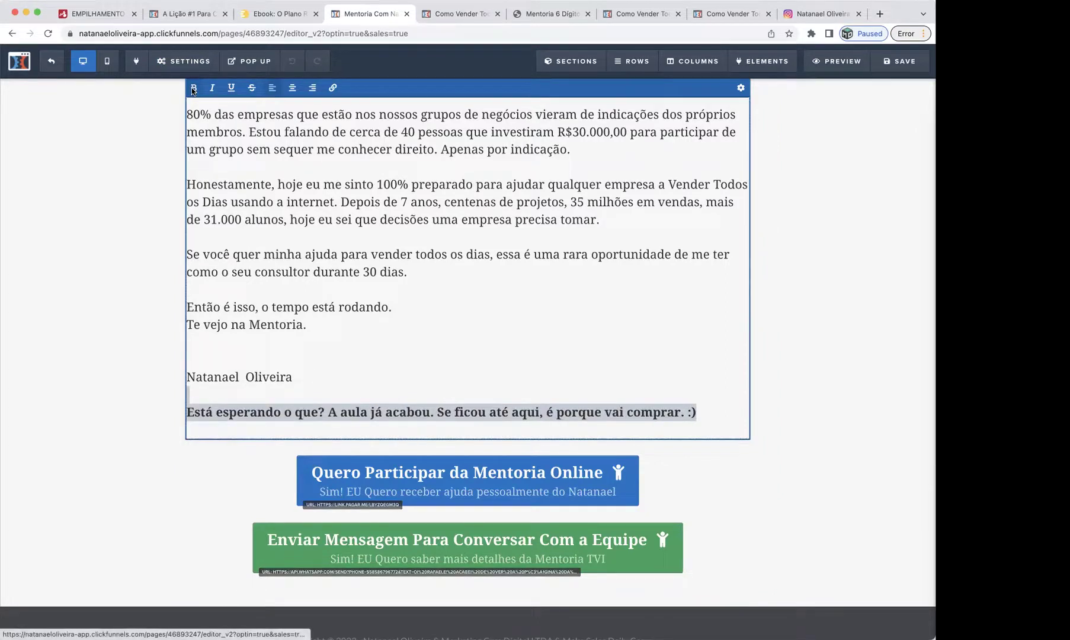